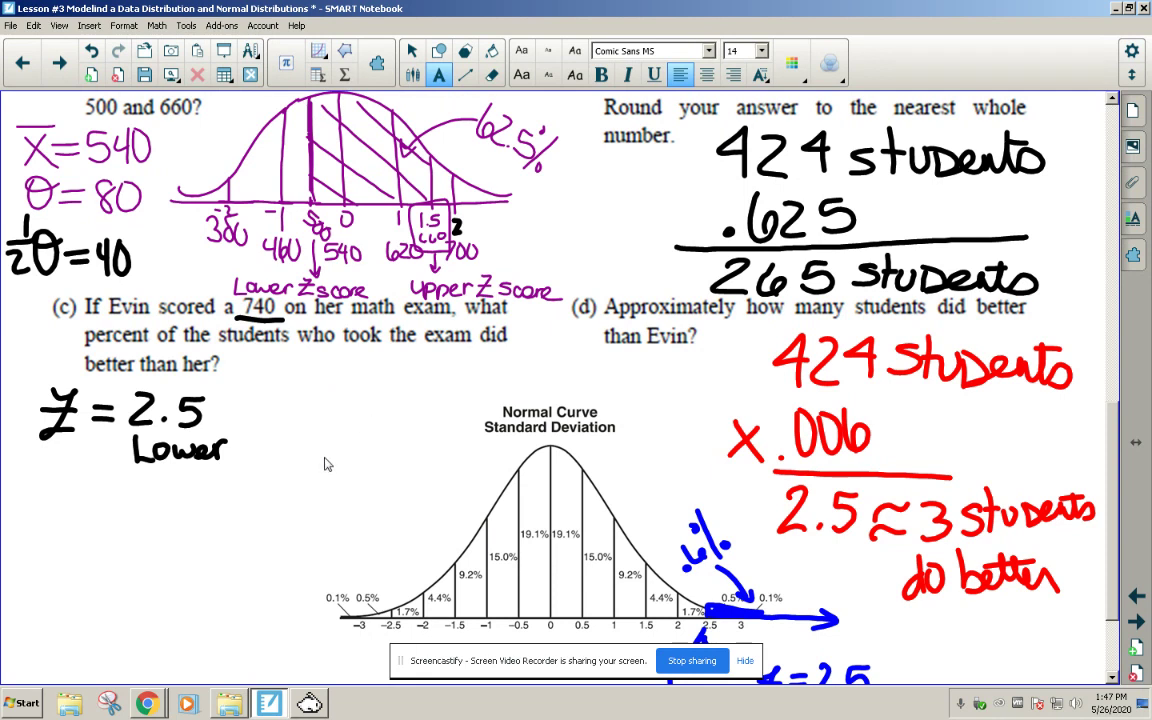
Step: Scroll down the lesson page past the solved part (d) calculation
{"action": "scroll", "coordinate": [325, 463], "scroll_direction": "down", "scroll_amount": 3}
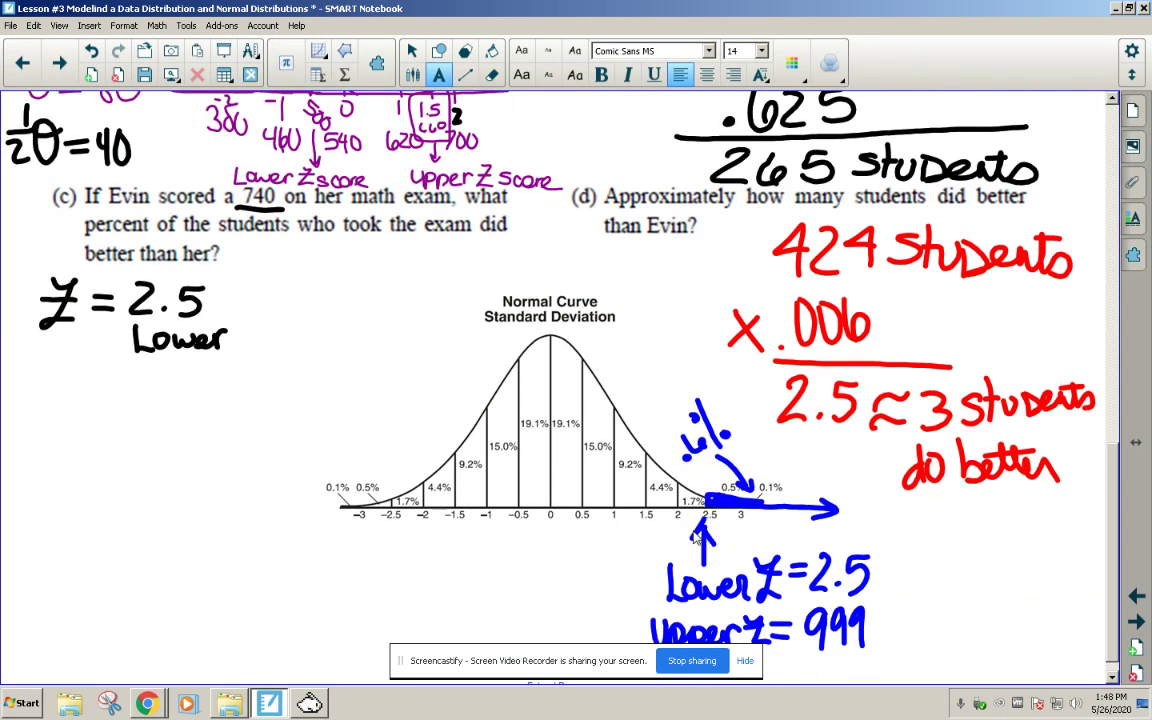
{"action": "scroll", "coordinate": [697, 533], "scroll_direction": "up", "scroll_amount": 1}
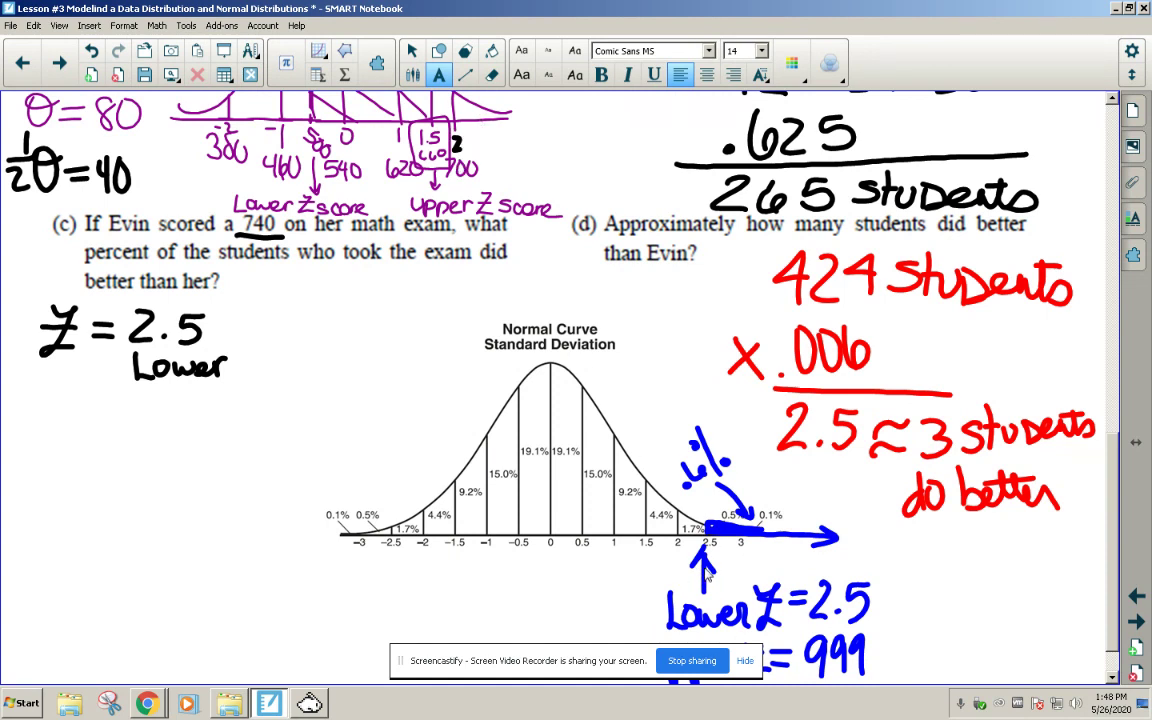
{"action": "left_click", "coordinate": [710, 545]}
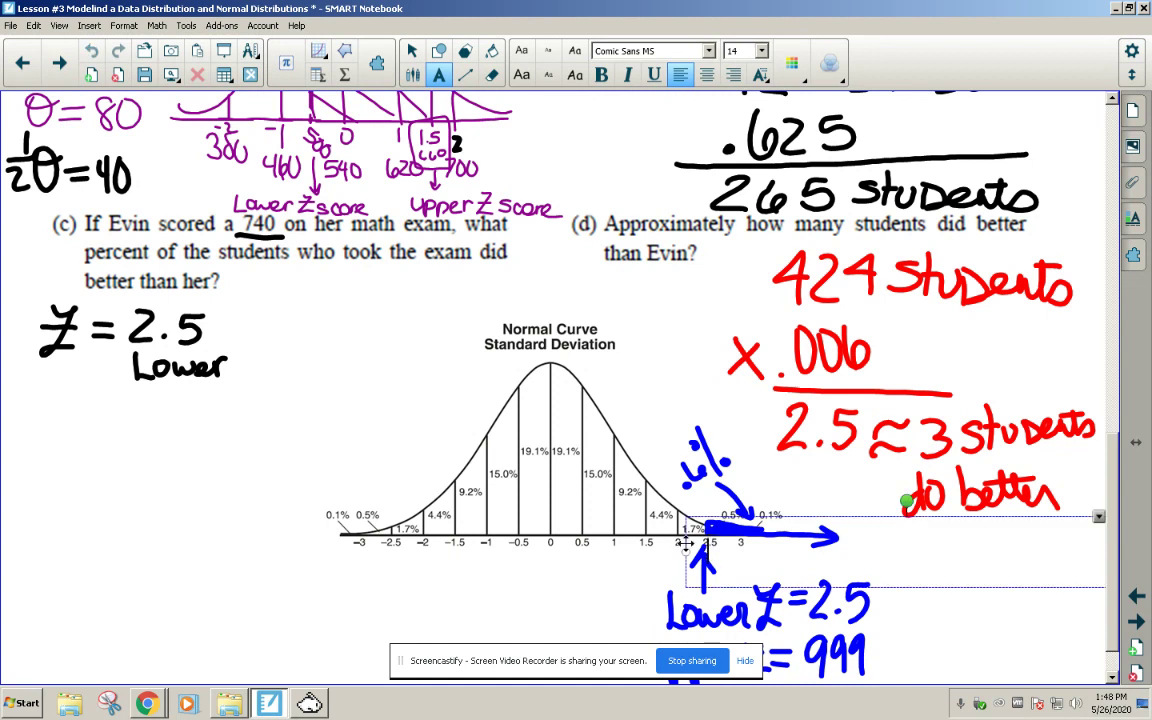
{"action": "scroll", "coordinate": [557, 585], "scroll_direction": "down", "scroll_amount": 1}
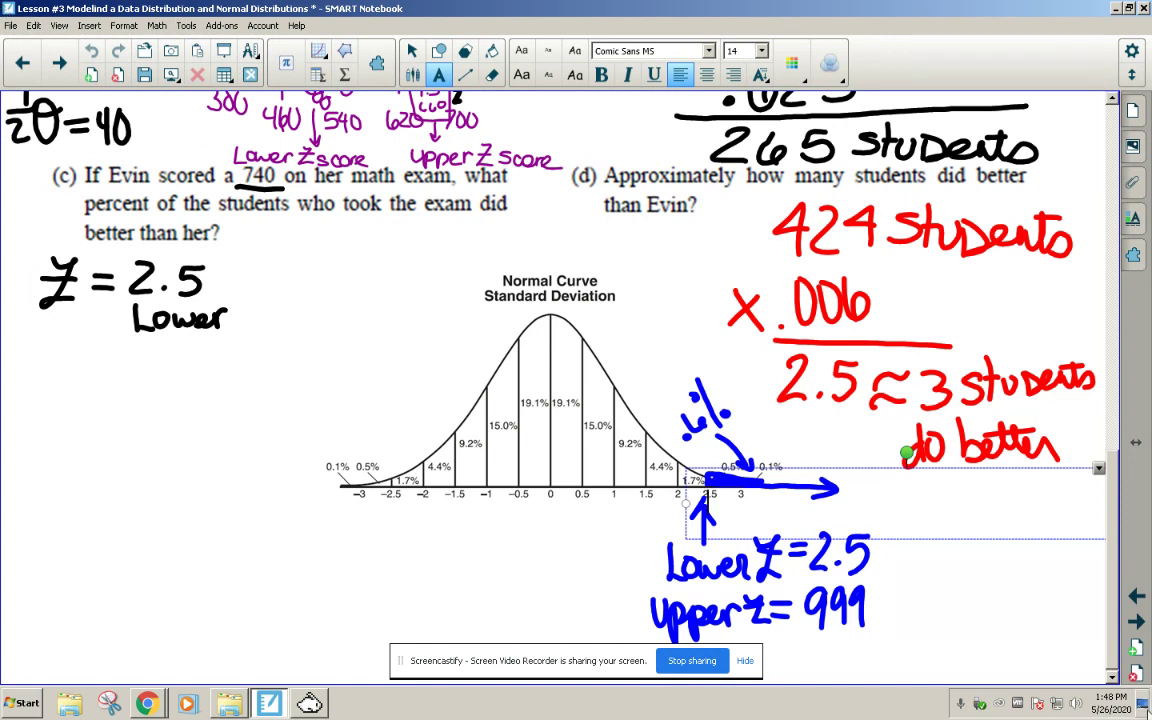
Step: Advance to the 'normal cdf on Calculator!' page and bring the calculator emulator forward
{"action": "left_click", "coordinate": [1137, 622]}
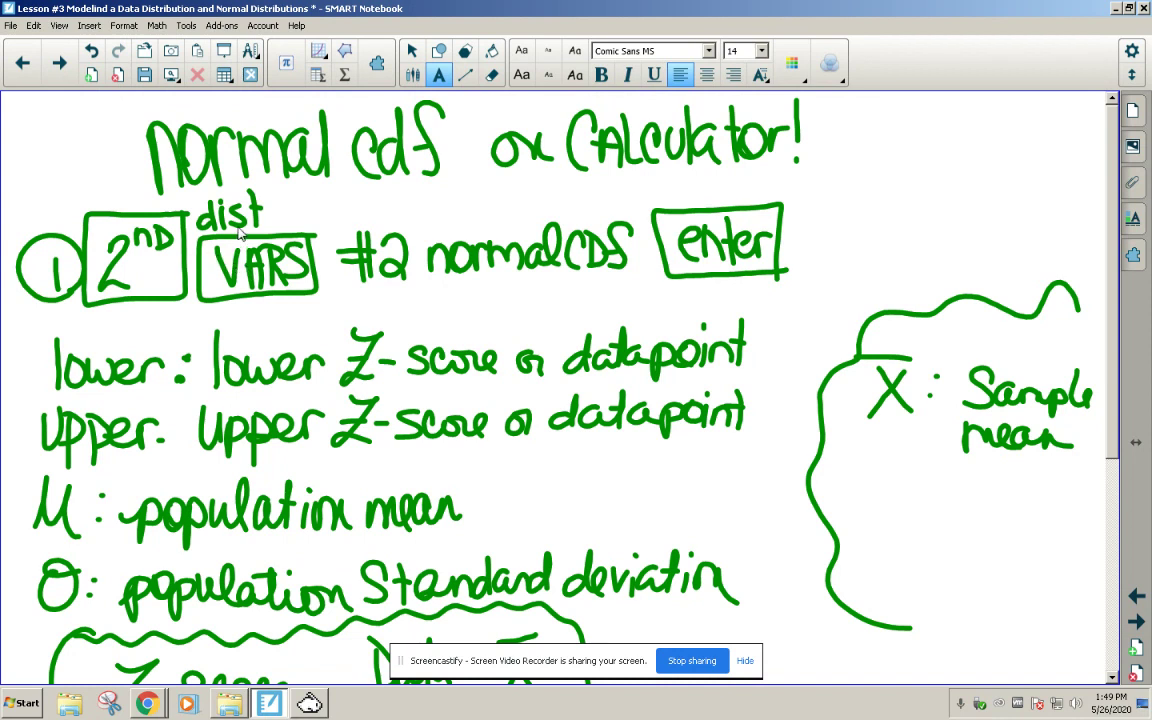
{"action": "left_click", "coordinate": [312, 704]}
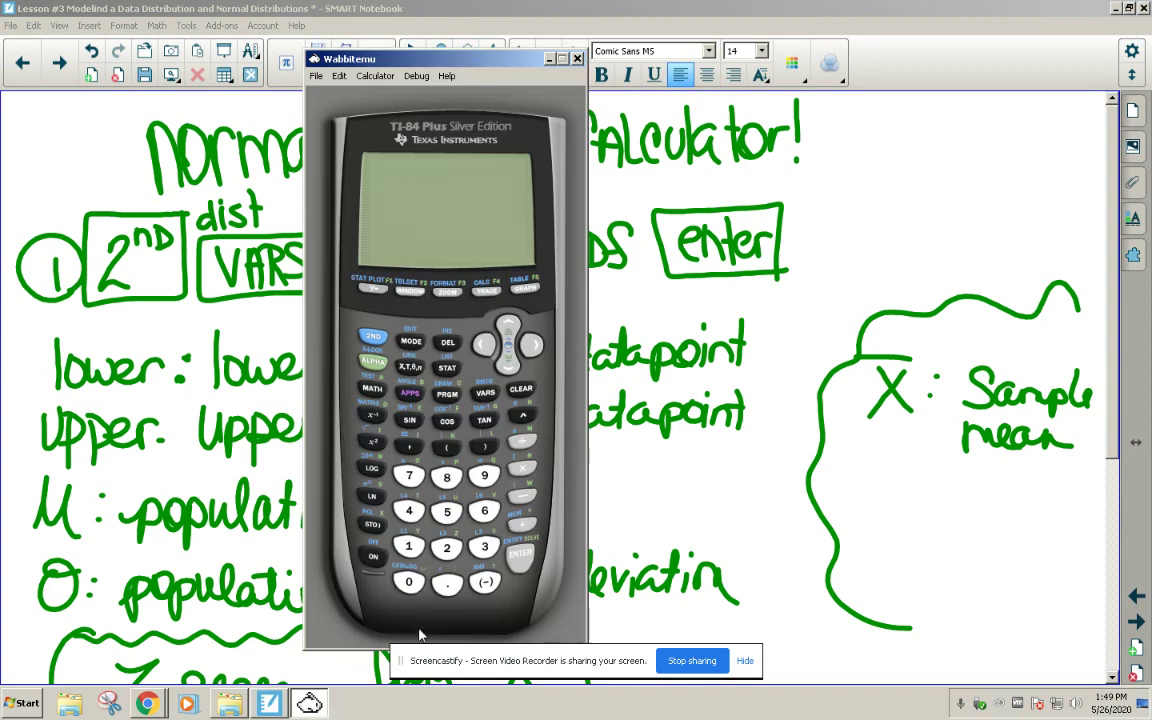
Step: Clear the TI-84 home screen, enter normalcdf( from the distribution menu, then return to Notebook
{"action": "left_click", "coordinate": [360, 558]}
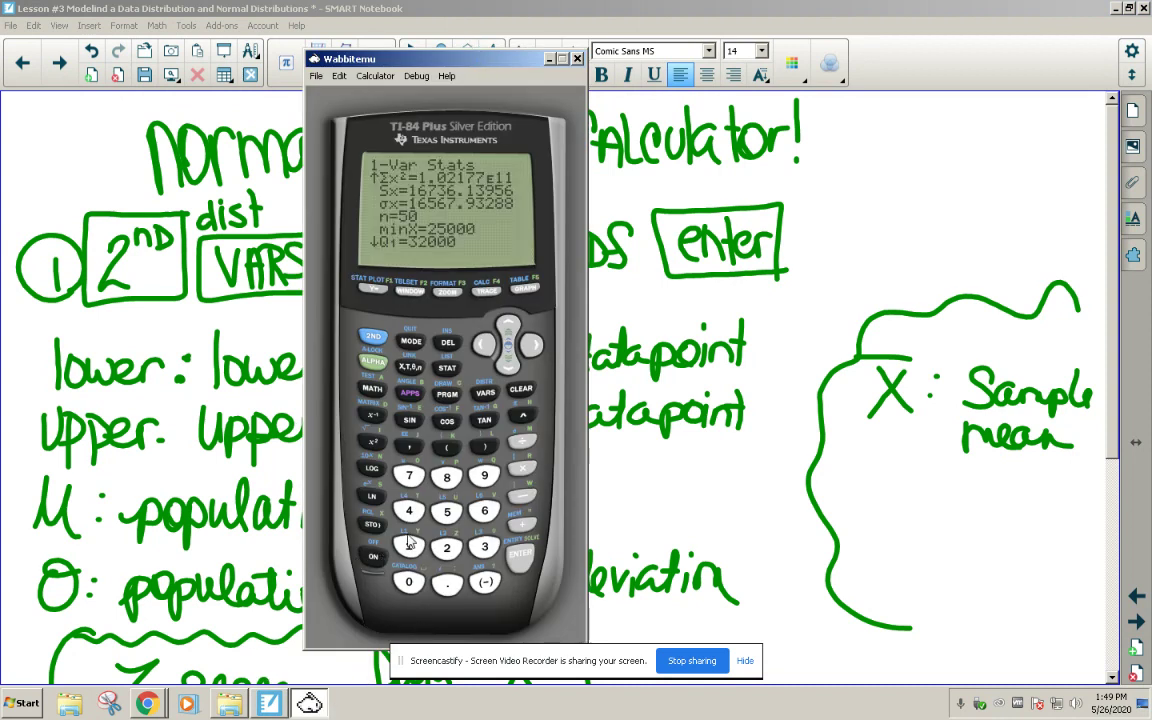
{"action": "left_click", "coordinate": [524, 391]}
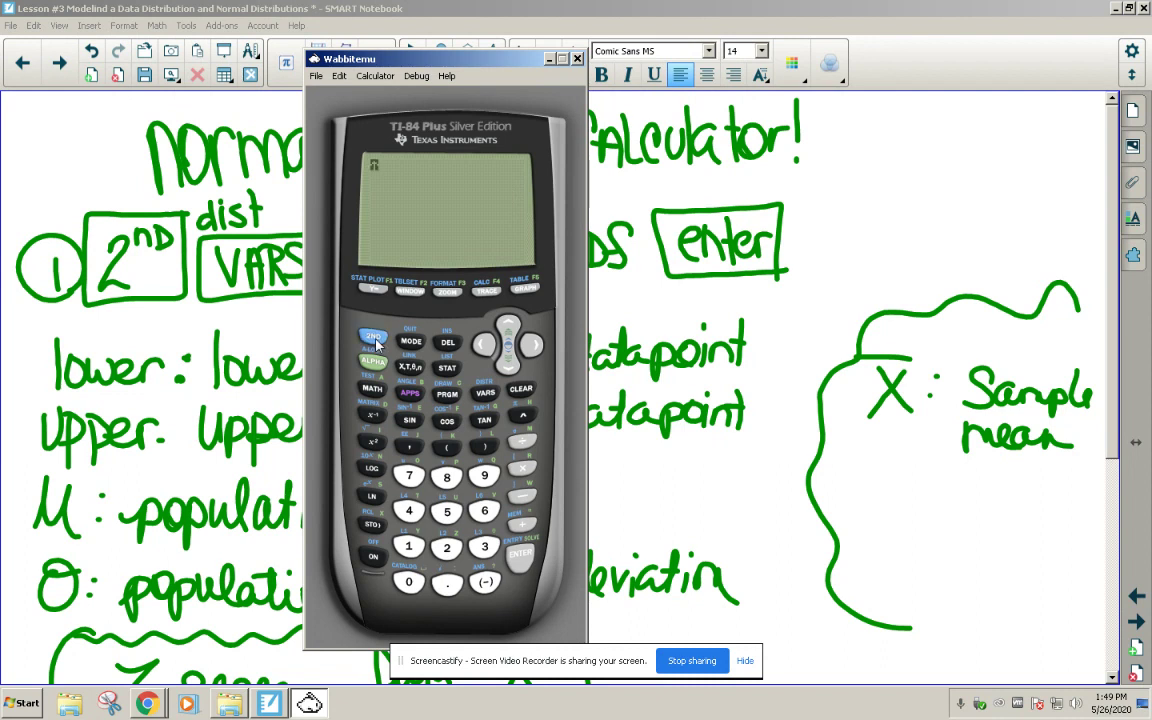
{"action": "left_click", "coordinate": [485, 396]}
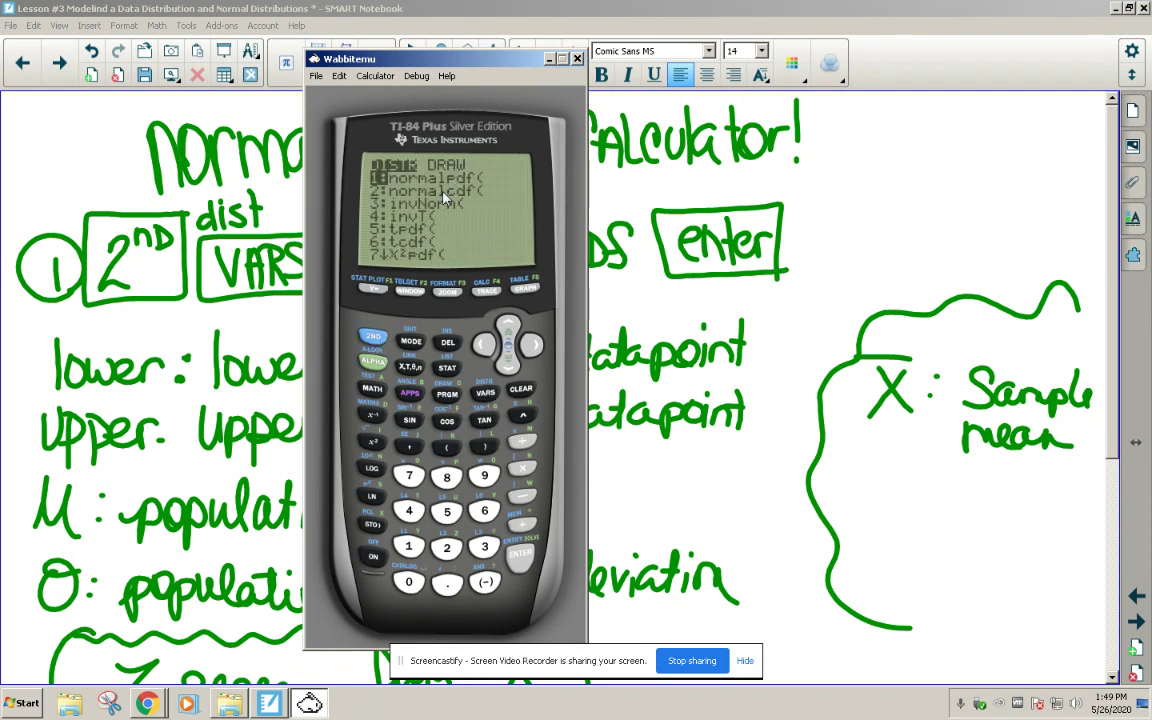
{"action": "left_click", "coordinate": [447, 548]}
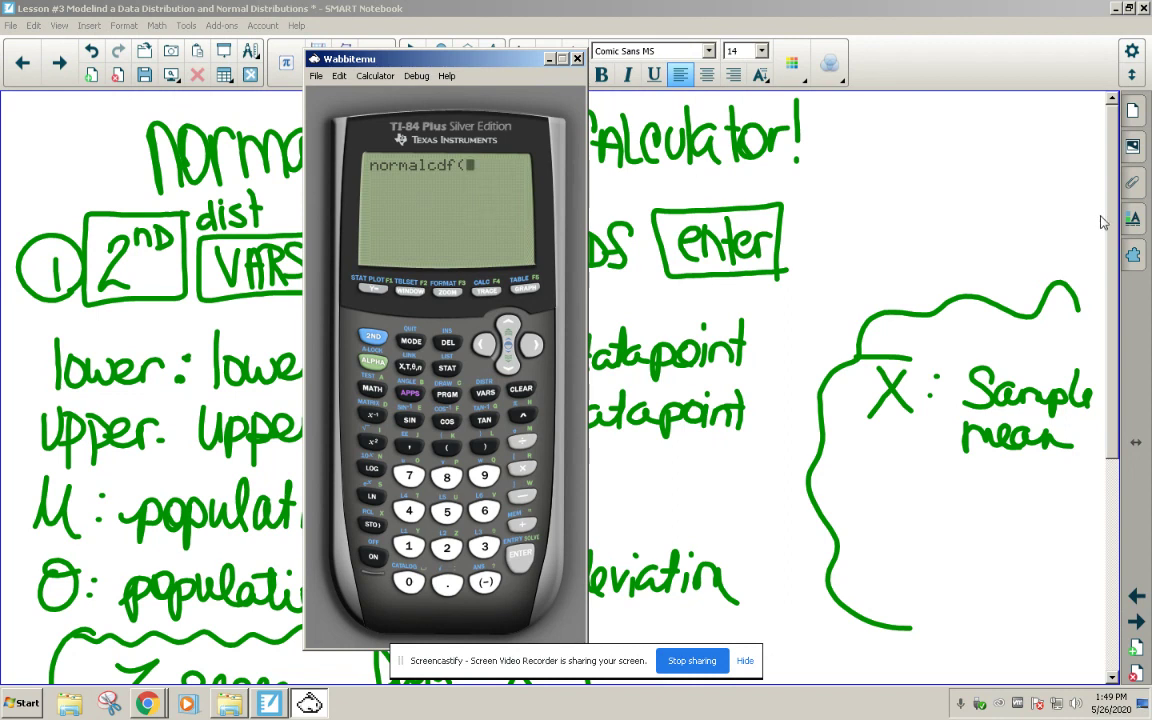
{"action": "left_click", "coordinate": [1117, 172]}
{"action": "scroll", "coordinate": [1117, 172], "scroll_direction": "down", "scroll_amount": 5}
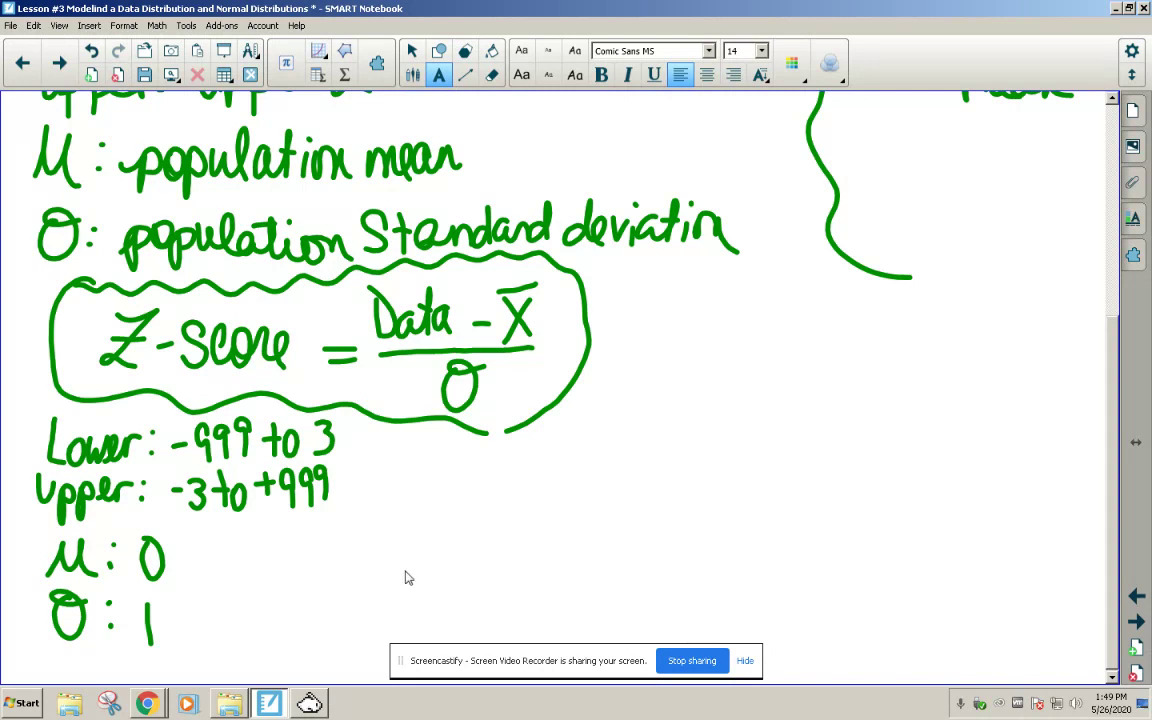
Step: Review the normalcdf calculator notes, then move on to the Exercises #3–#5 page
{"action": "mouse_move", "coordinate": [172, 700]}
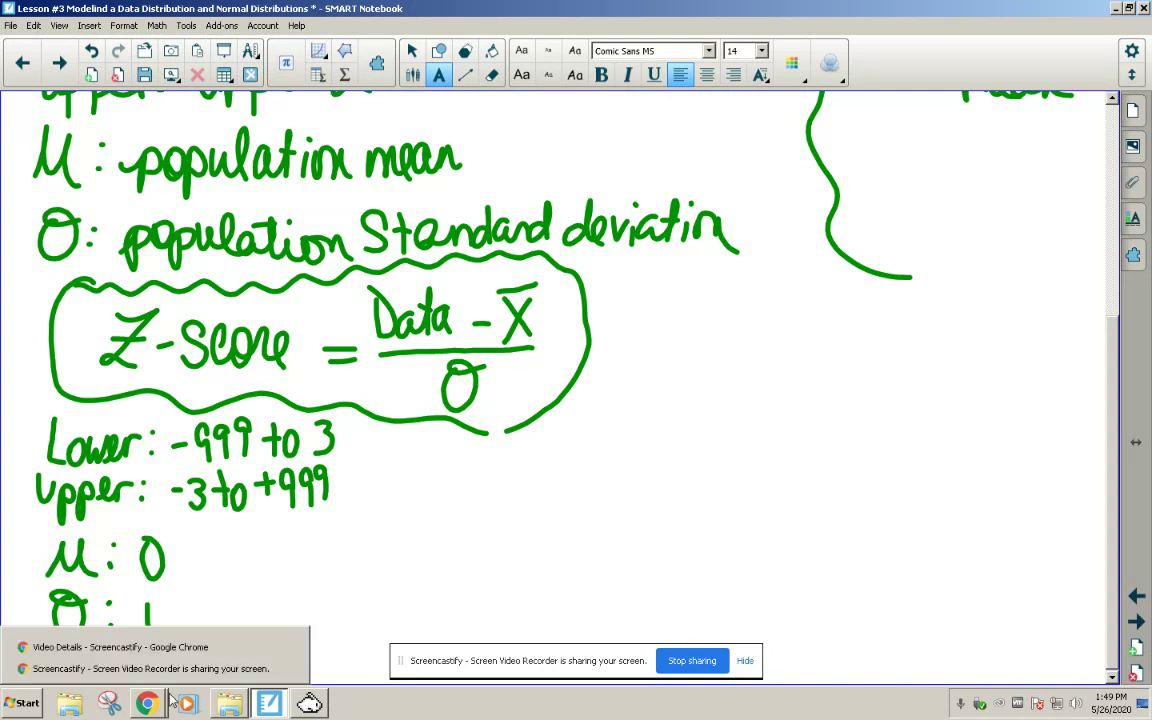
{"action": "scroll", "coordinate": [172, 700], "scroll_direction": "up", "scroll_amount": 1}
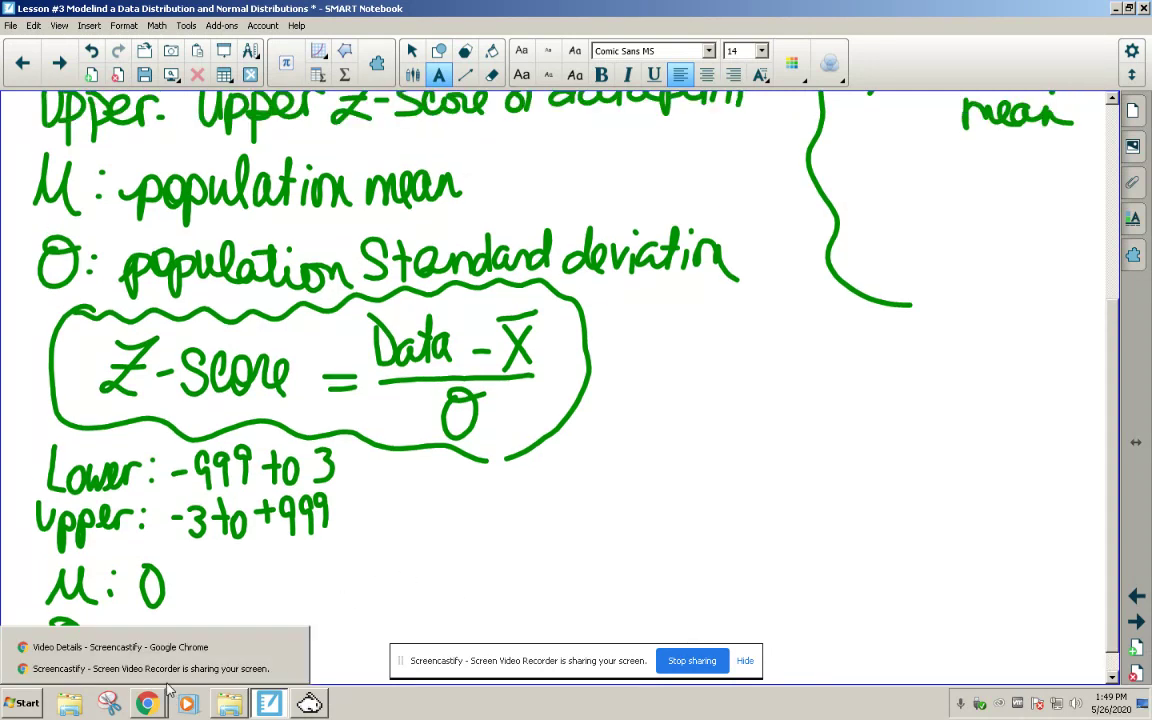
{"action": "scroll", "coordinate": [167, 684], "scroll_direction": "up", "scroll_amount": 1}
{"action": "scroll", "coordinate": [165, 678], "scroll_direction": "up", "scroll_amount": 1}
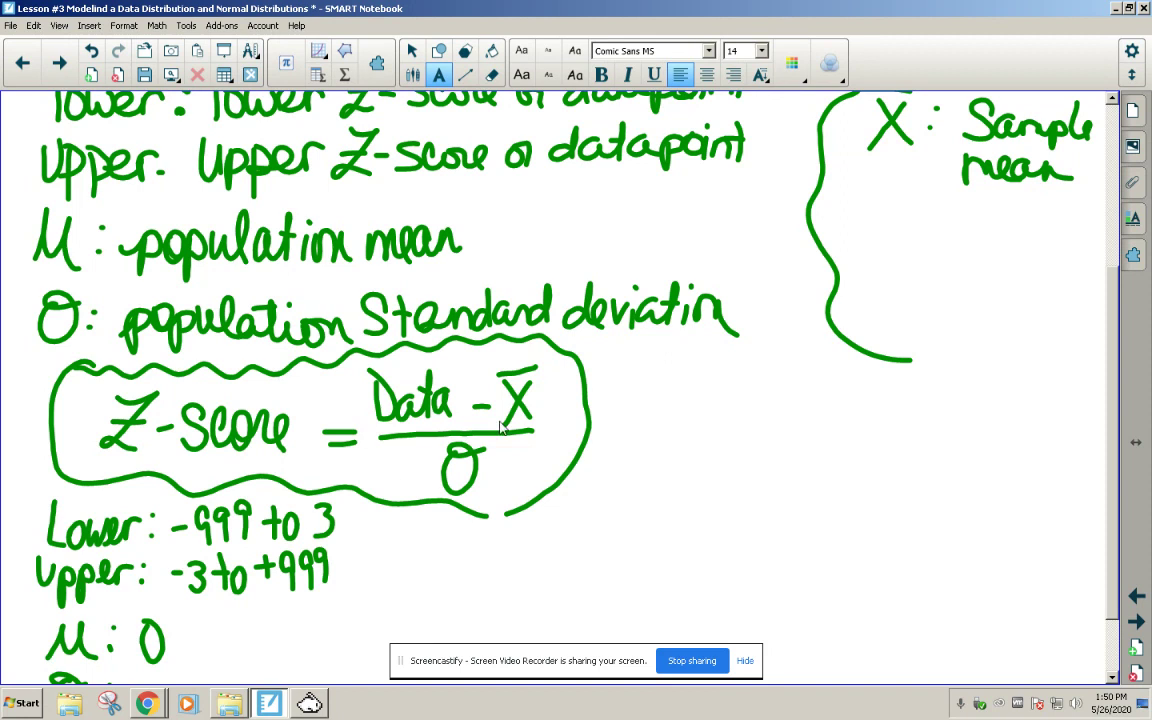
{"action": "left_click_drag", "start_coordinate": [1110, 326], "coordinate": [1118, 386]}
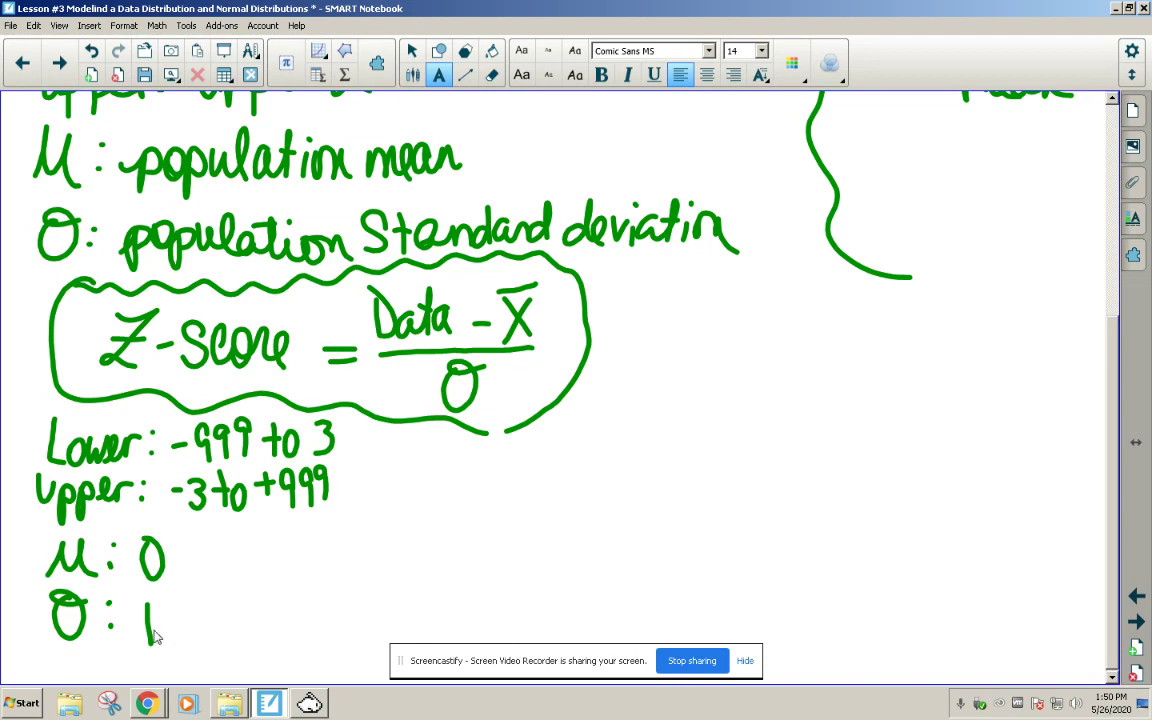
{"action": "scroll", "coordinate": [138, 624], "scroll_direction": "up", "scroll_amount": 4}
{"action": "scroll", "coordinate": [133, 624], "scroll_direction": "up", "scroll_amount": 2}
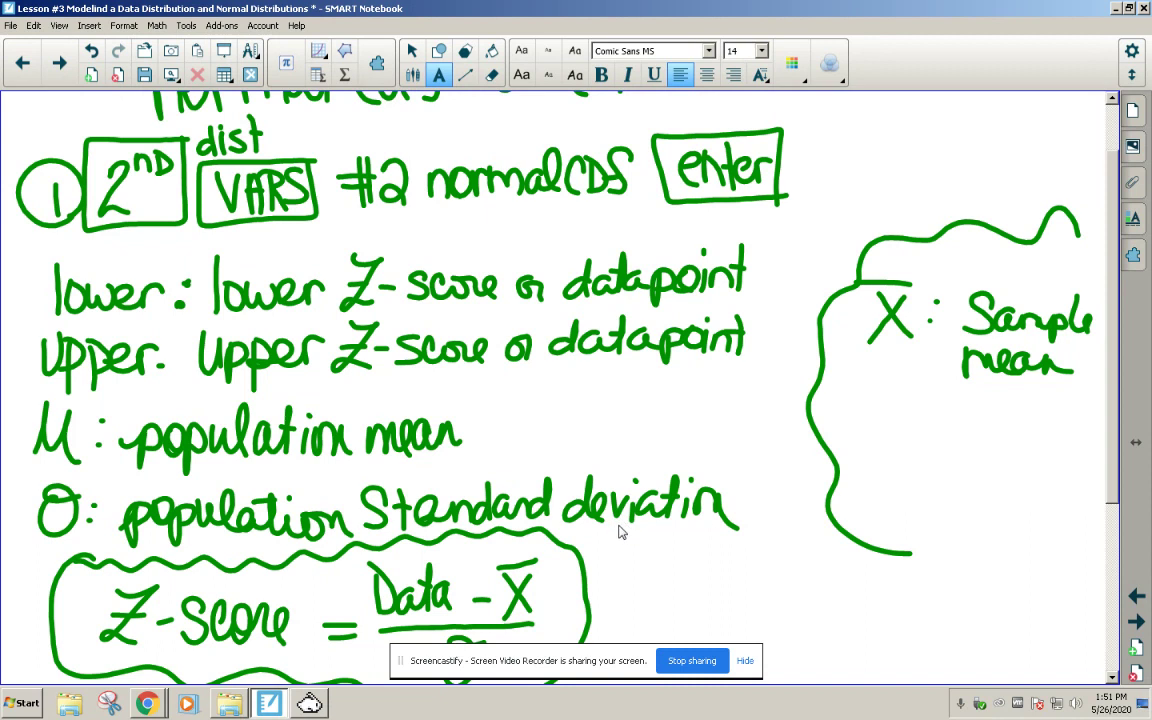
{"action": "scroll", "coordinate": [682, 605], "scroll_direction": "up", "scroll_amount": 2}
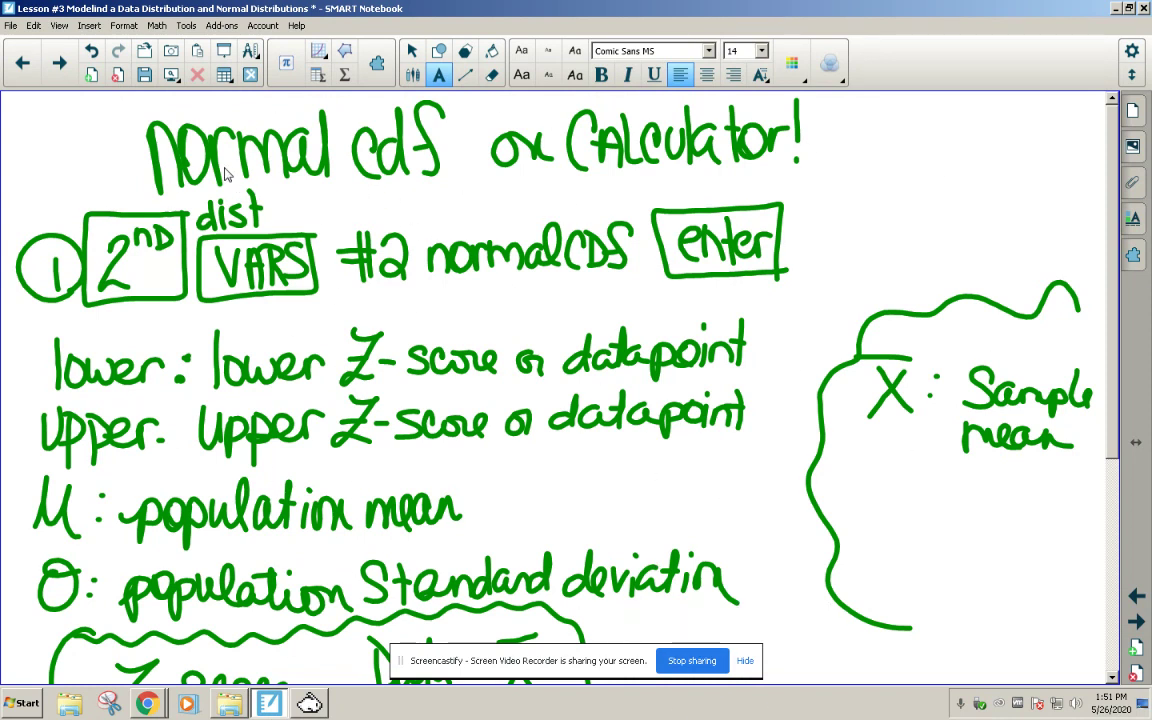
{"action": "left_click", "coordinate": [59, 62]}
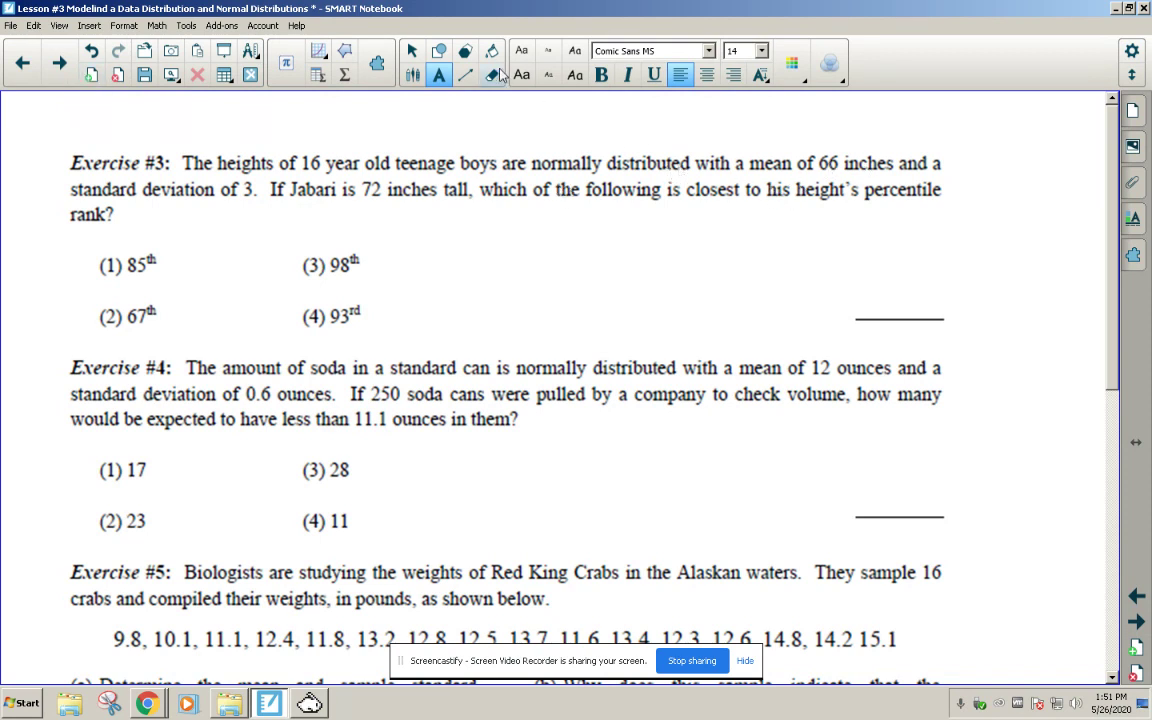
Step: Underline Exercise #3's mean of 66, deviation of 3 and 72 inches tall in magenta
{"action": "left_click", "coordinate": [413, 80]}
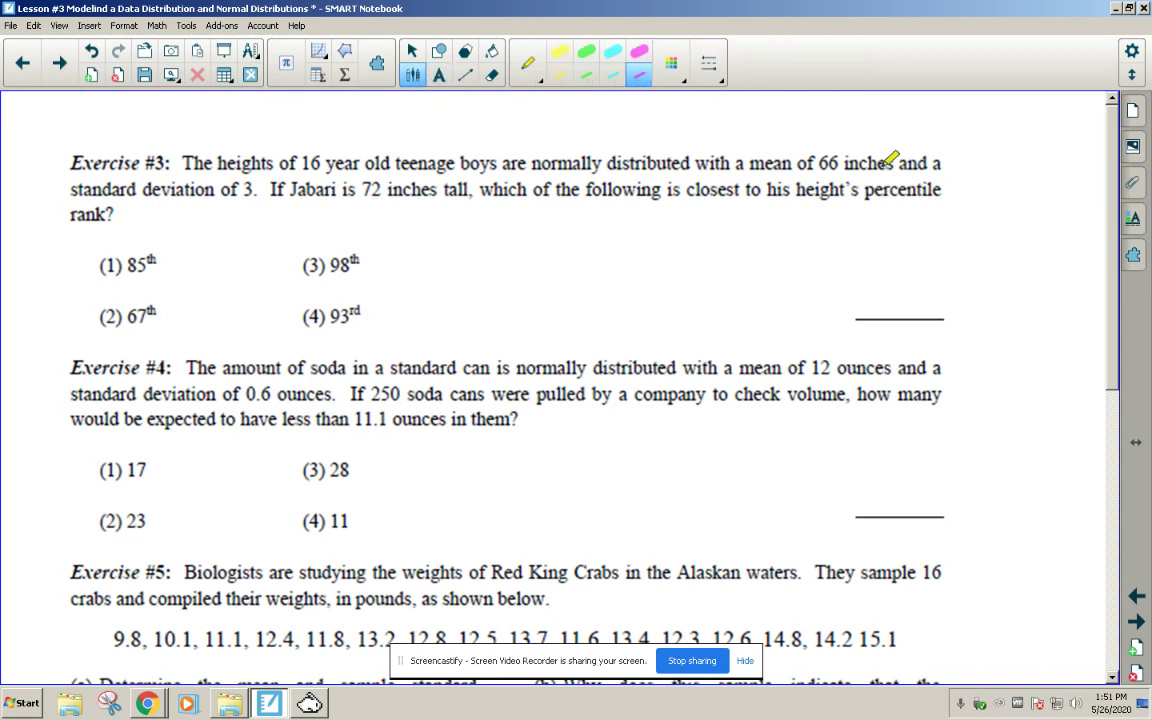
{"action": "left_click_drag", "start_coordinate": [750, 173], "coordinate": [843, 173]}
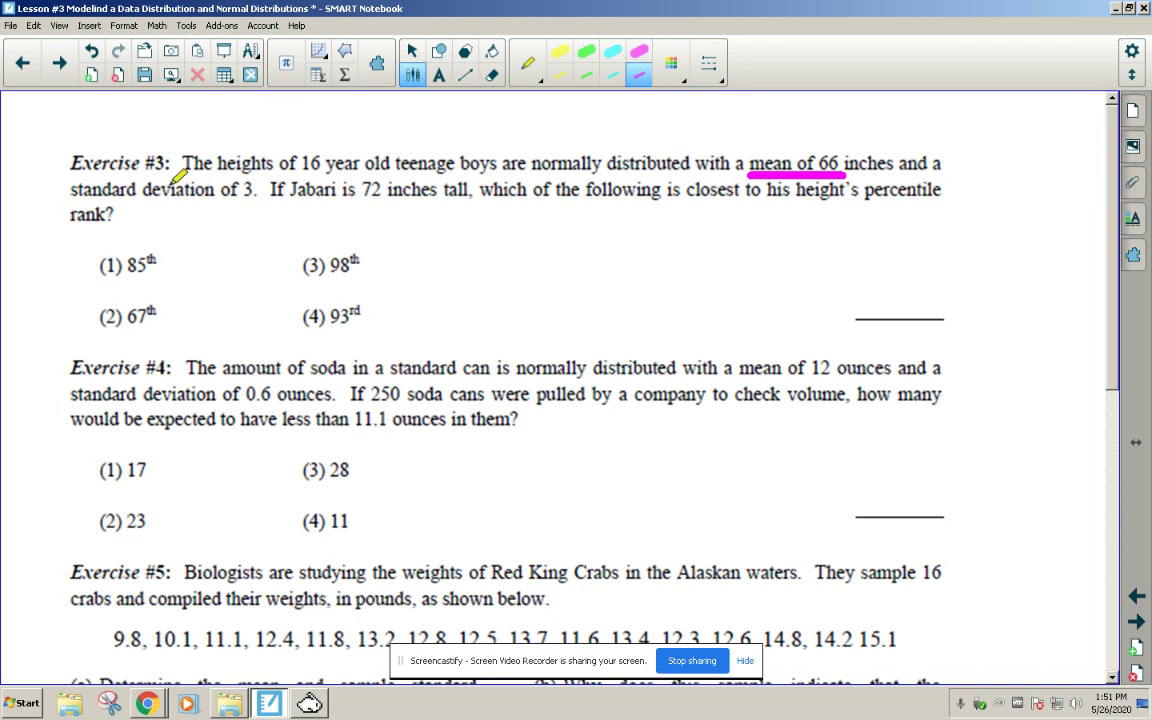
{"action": "left_click_drag", "start_coordinate": [141, 207], "coordinate": [246, 207]}
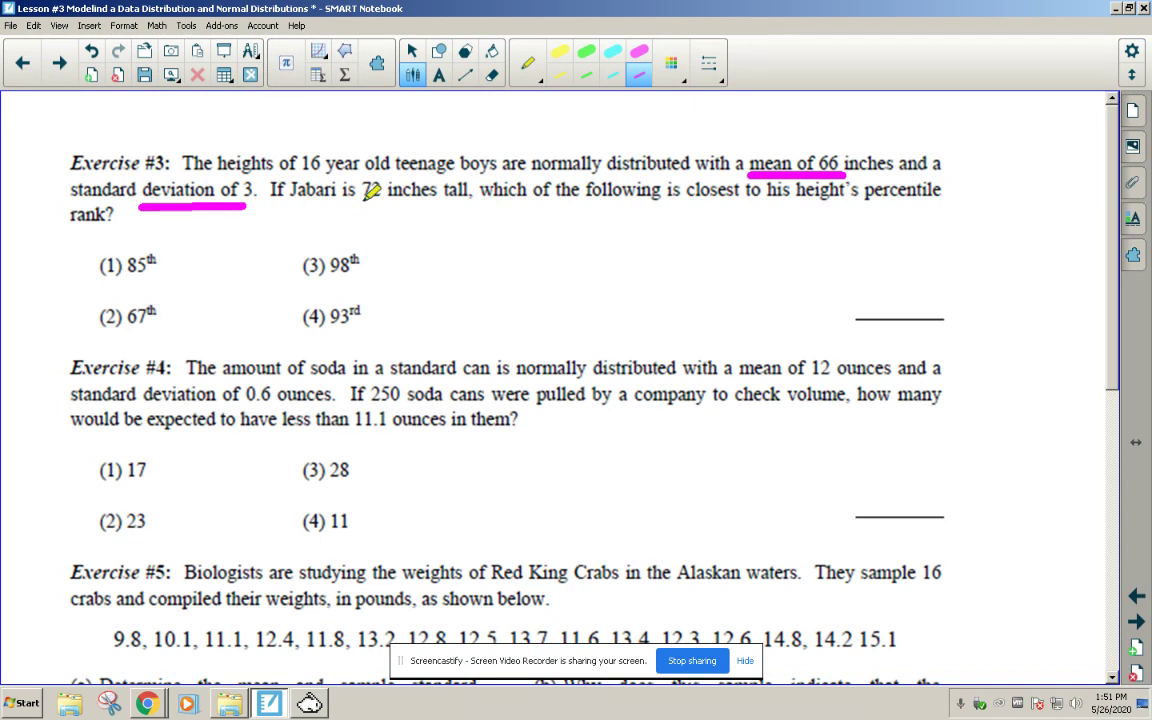
{"action": "left_click_drag", "start_coordinate": [360, 201], "coordinate": [471, 207]}
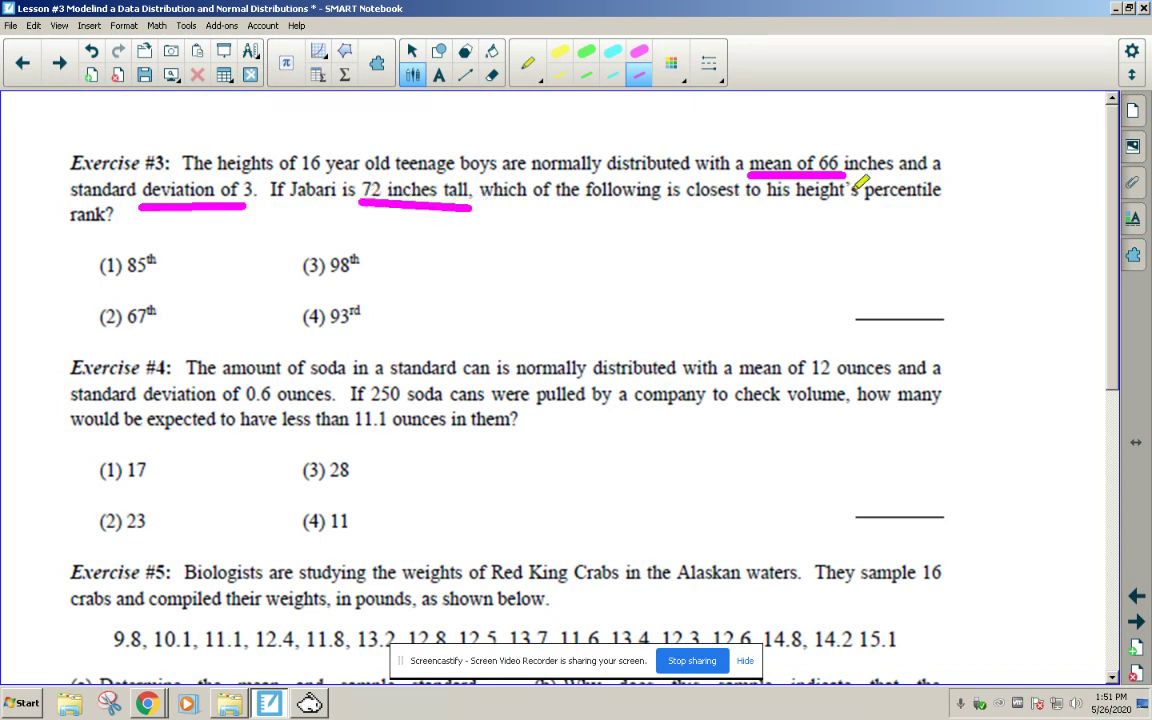
Step: Add a text note beside the percentile question reading 'everythin at or below the da'
{"action": "left_click", "coordinate": [438, 75]}
{"action": "left_click", "coordinate": [886, 211]}
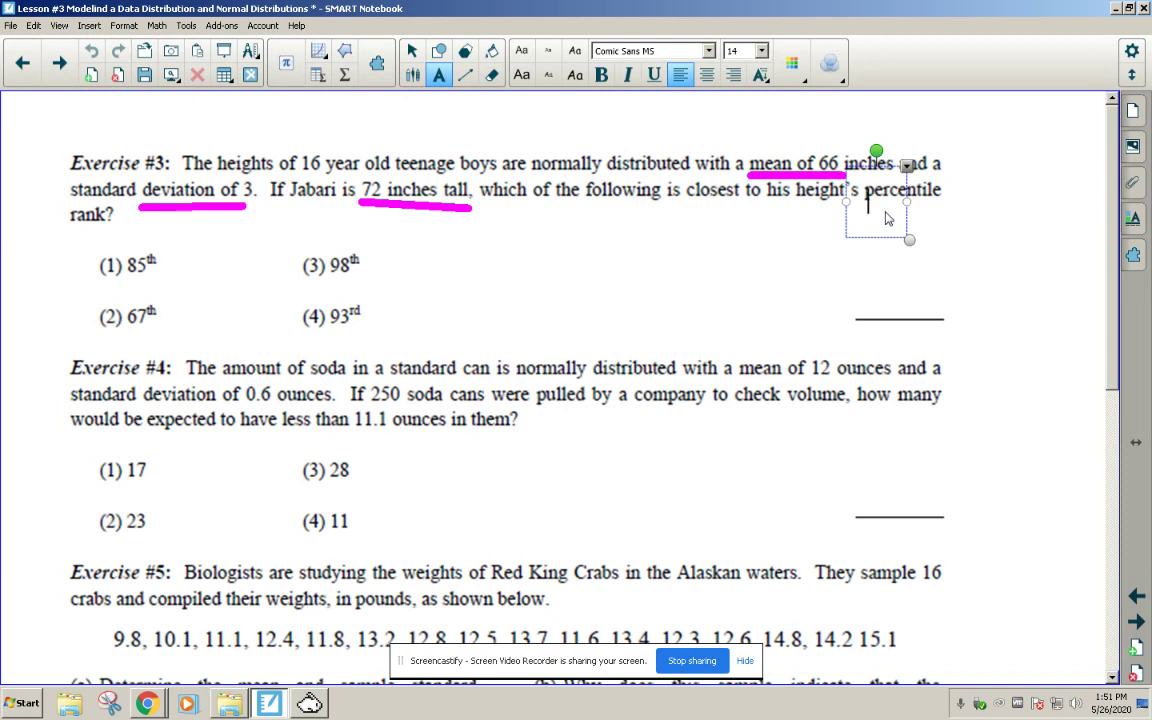
{"action": "type", "text": "ever"}
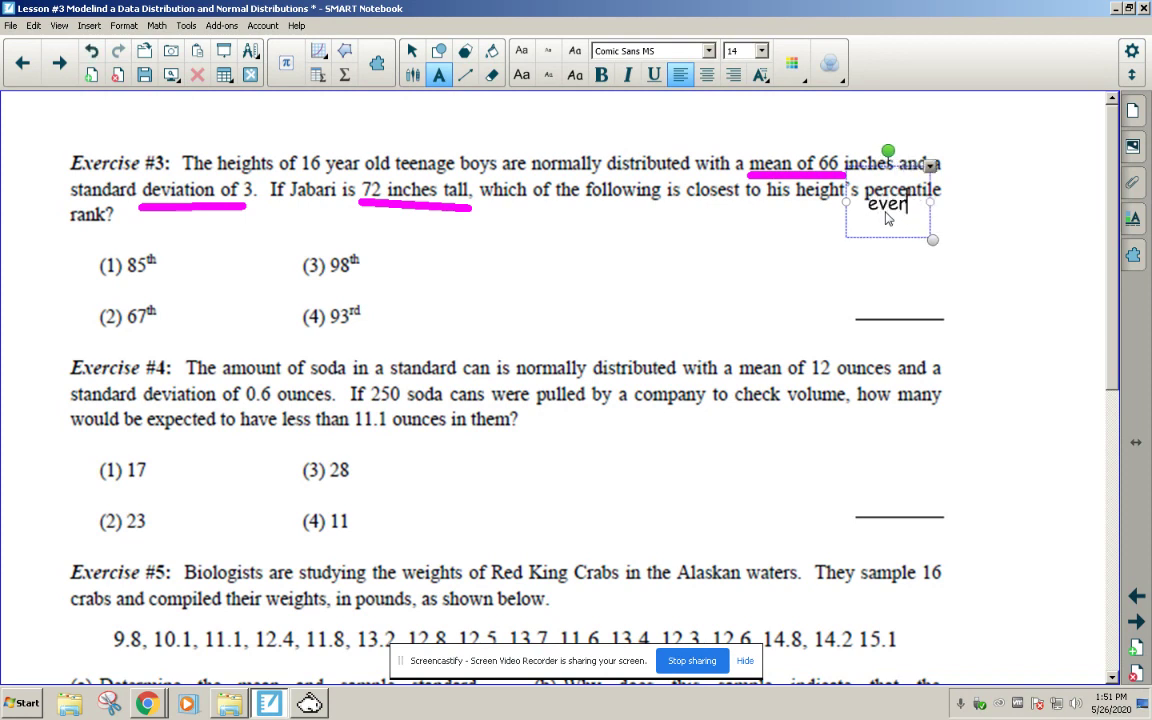
{"action": "type", "text": "ythin at"}
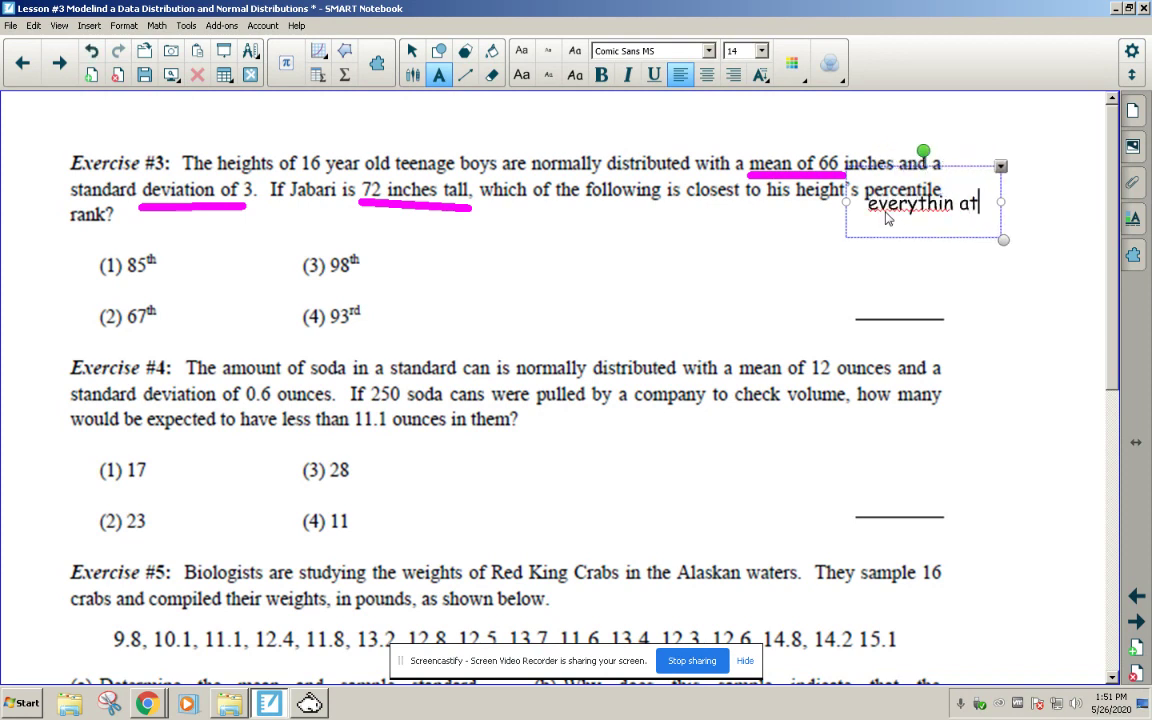
{"action": "type", "text": " or belo"}
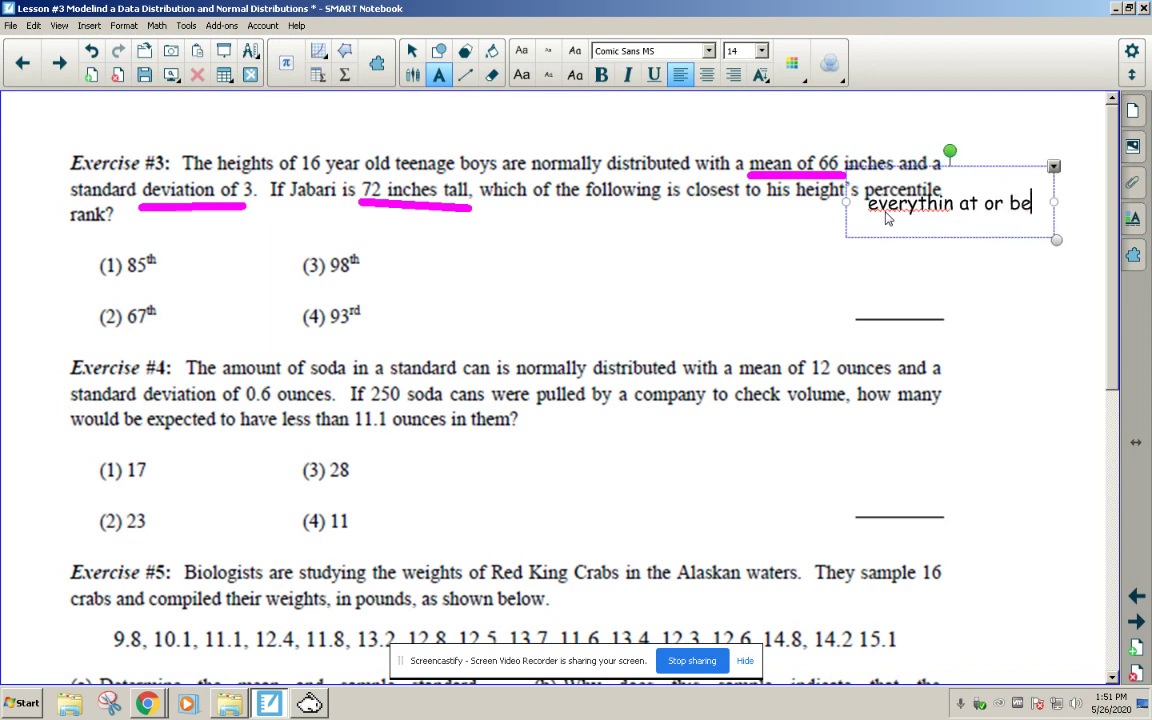
{"action": "type", "text": "w"}
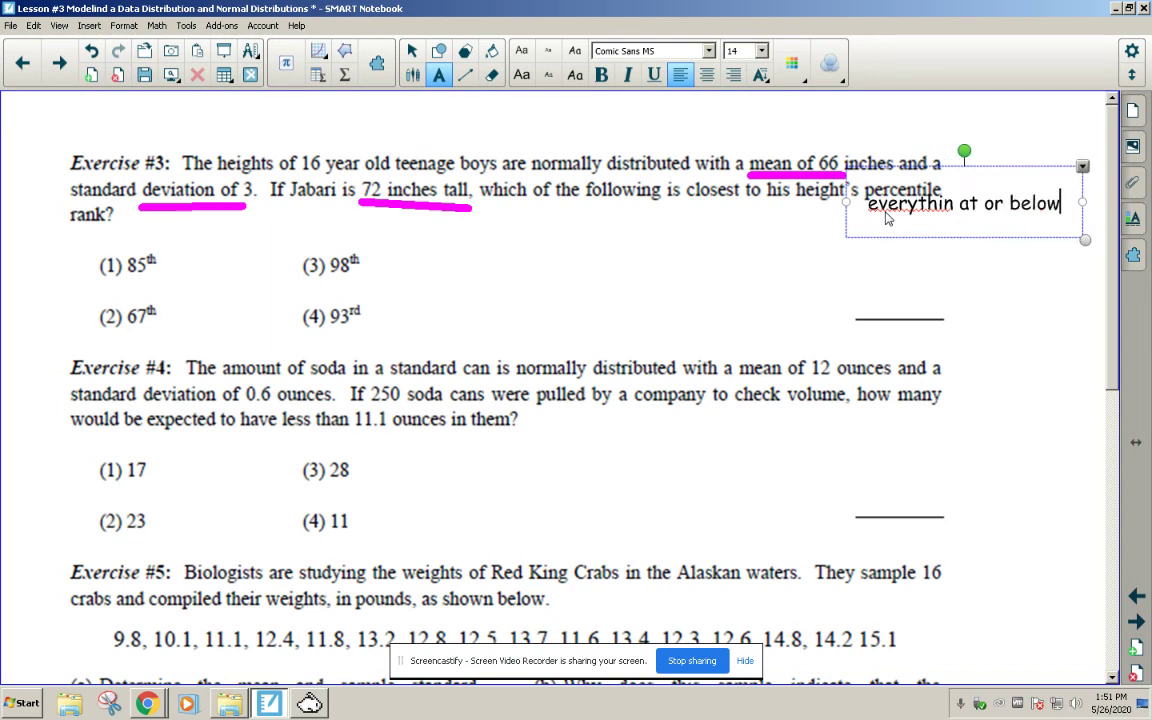